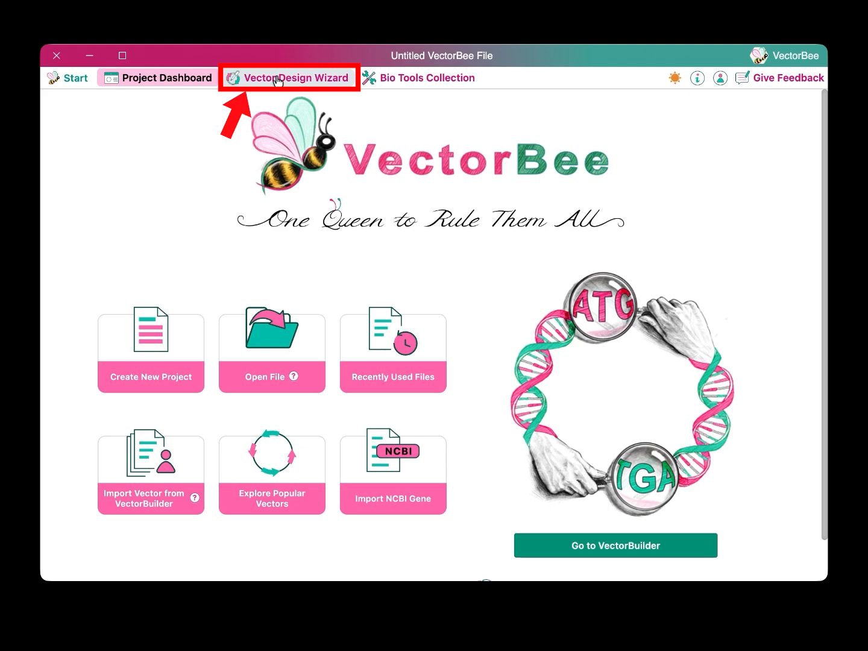
- Start a mammalian all-purpose gene expression vector design with the Lentivirus system, expressing 1 ORF
click(277, 81)
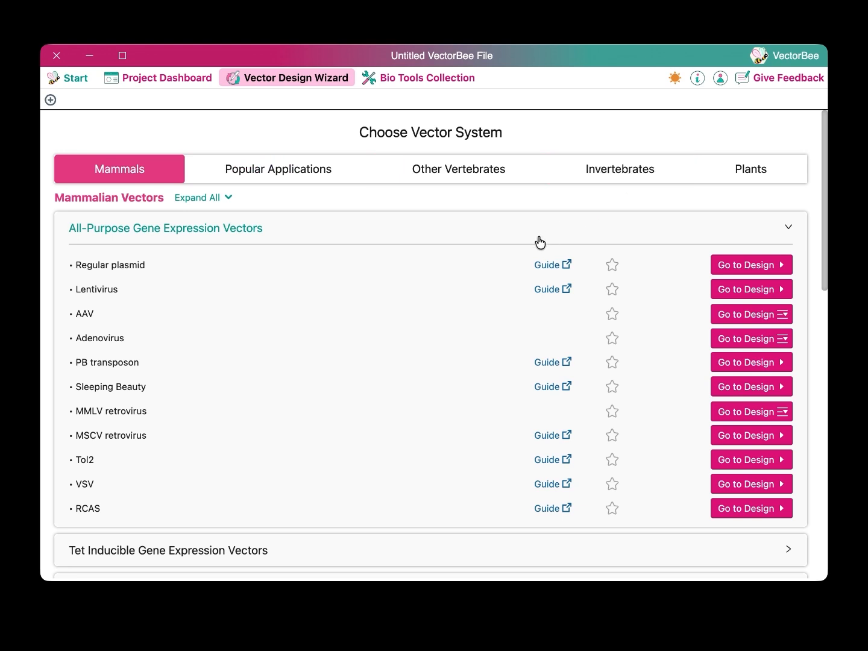
click(746, 315)
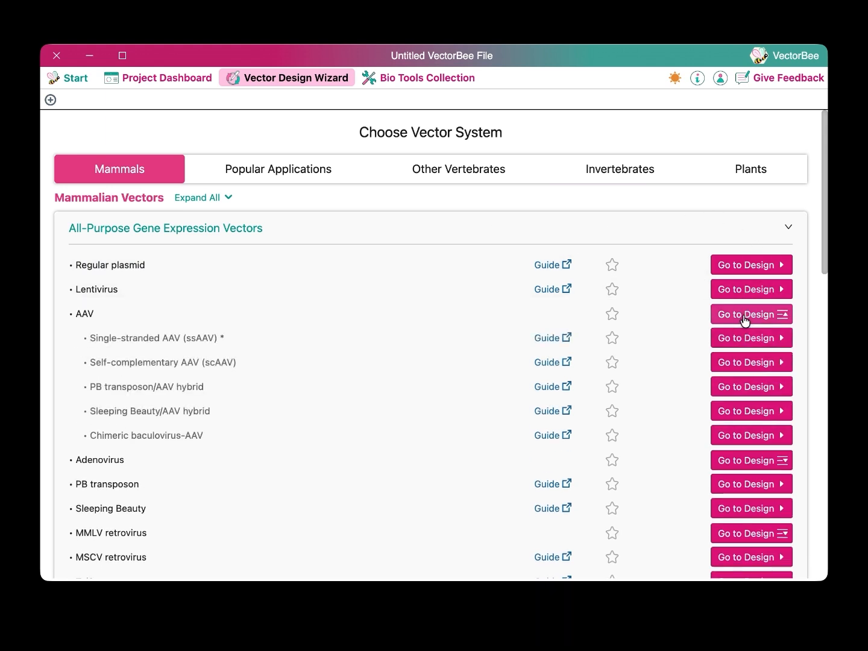
click(745, 318)
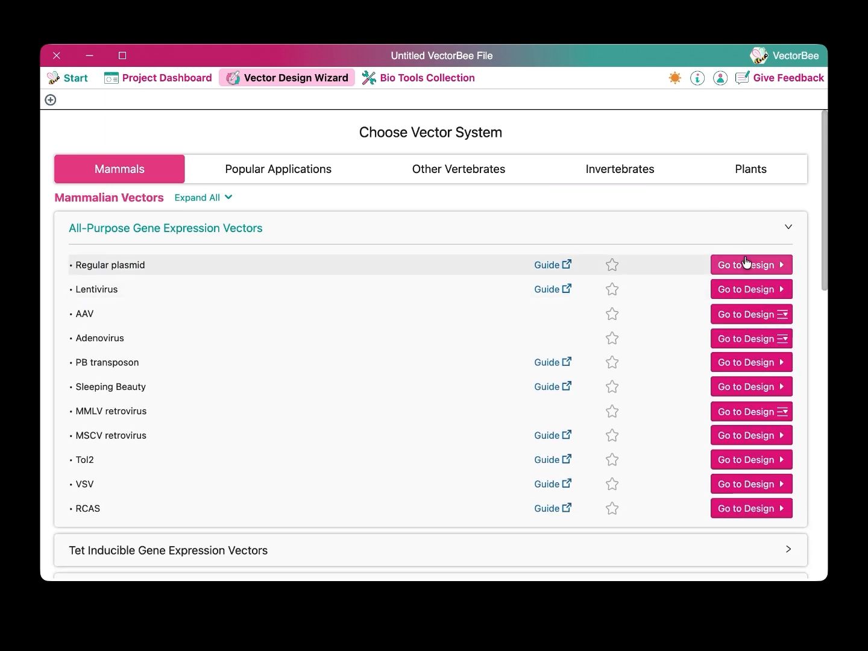
click(735, 293)
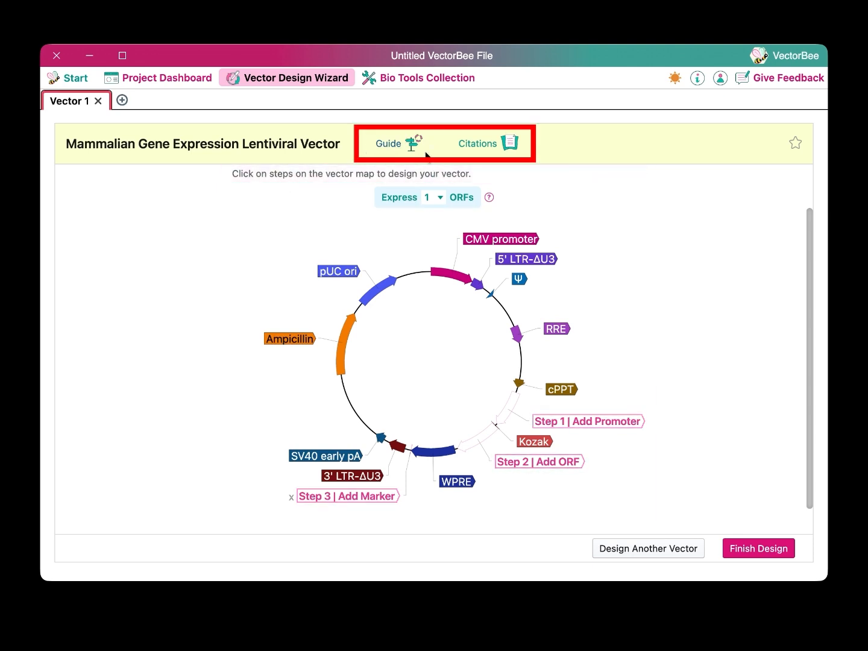
click(438, 206)
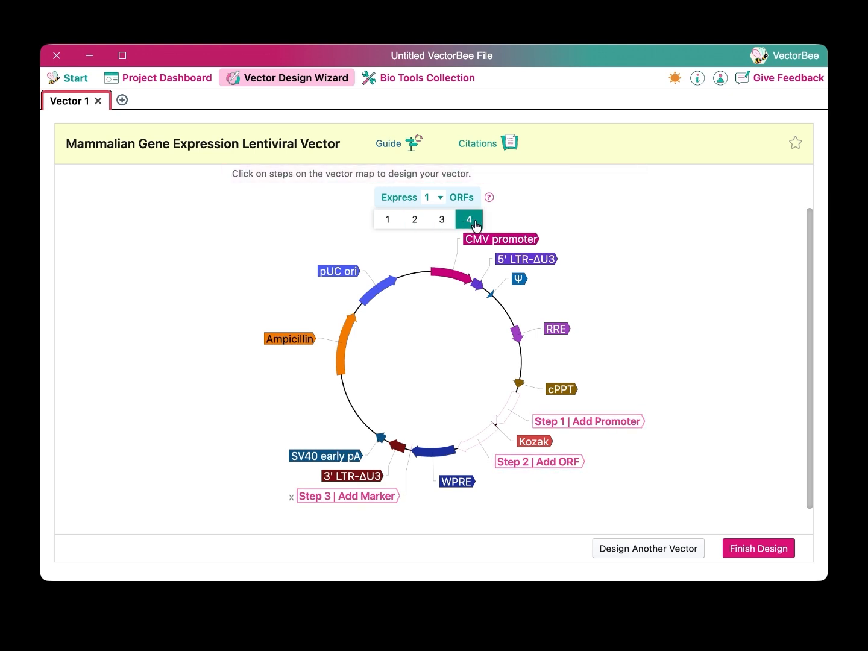
click(387, 219)
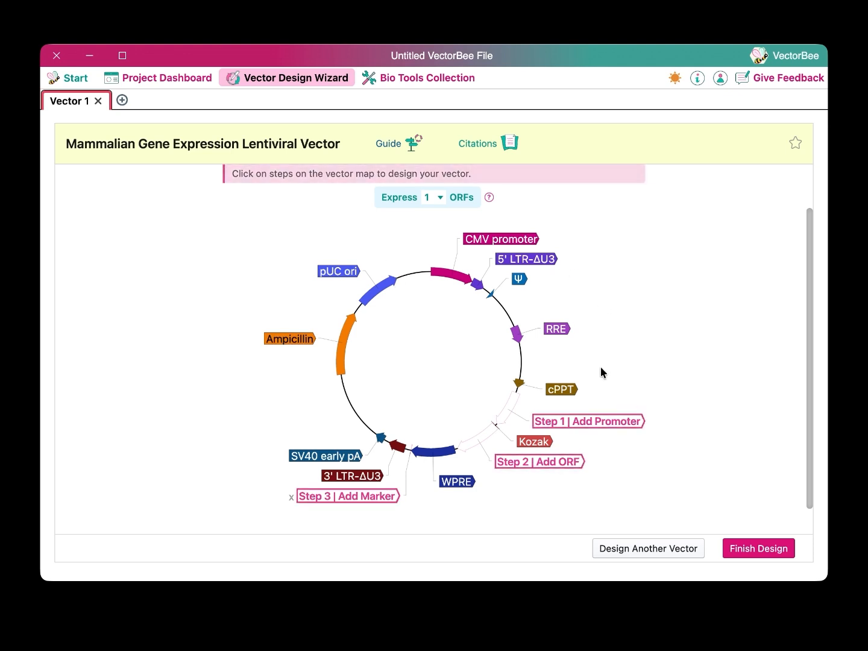
- Add the CMV promoter from the mammalian ubiquitous promoters in the promoter database to the vector
click(585, 425)
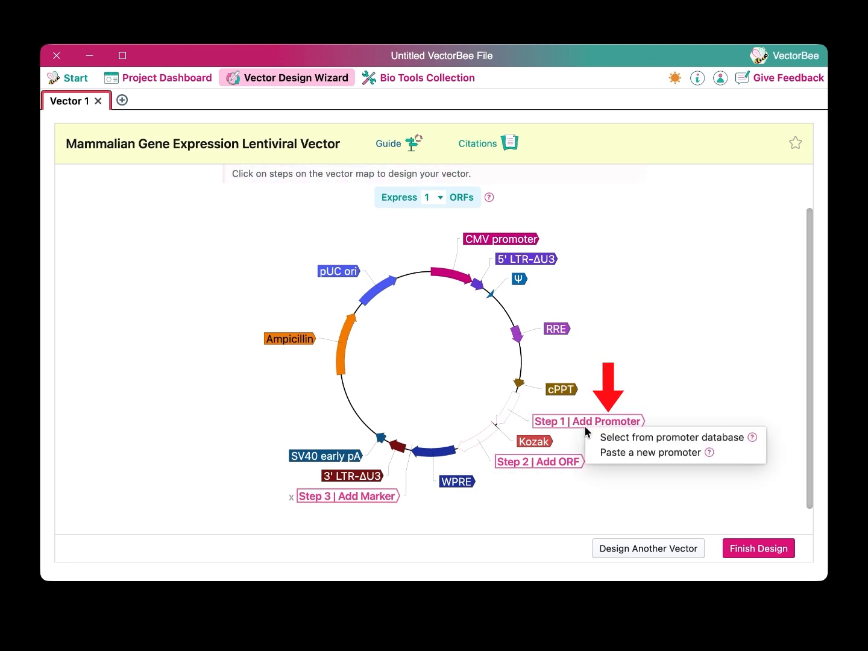
click(624, 436)
click(547, 237)
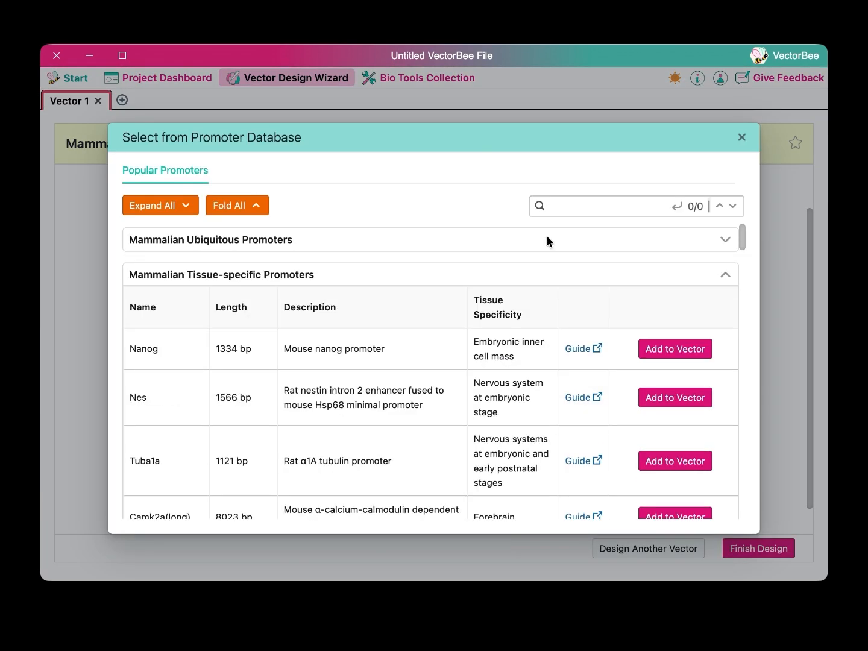
click(545, 279)
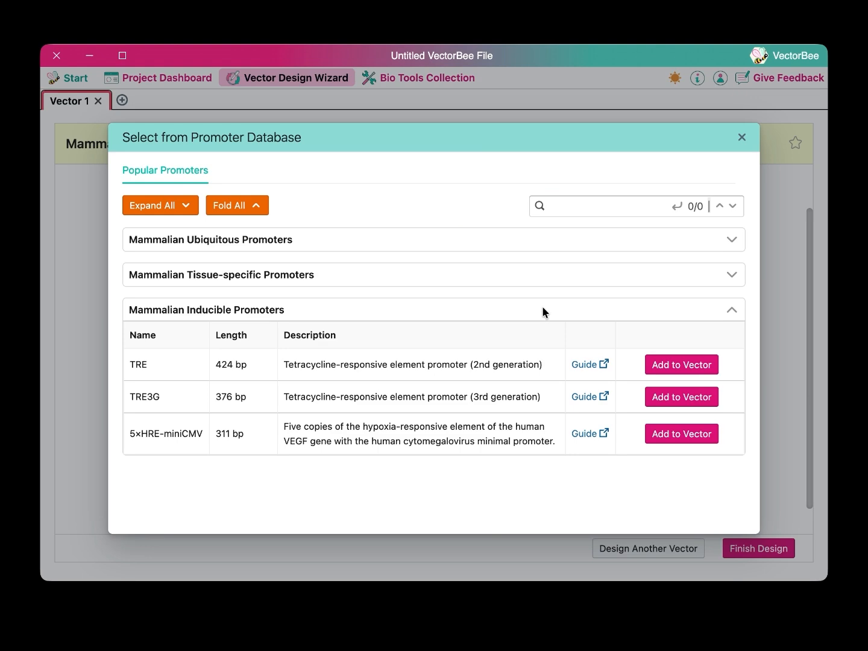
click(543, 238)
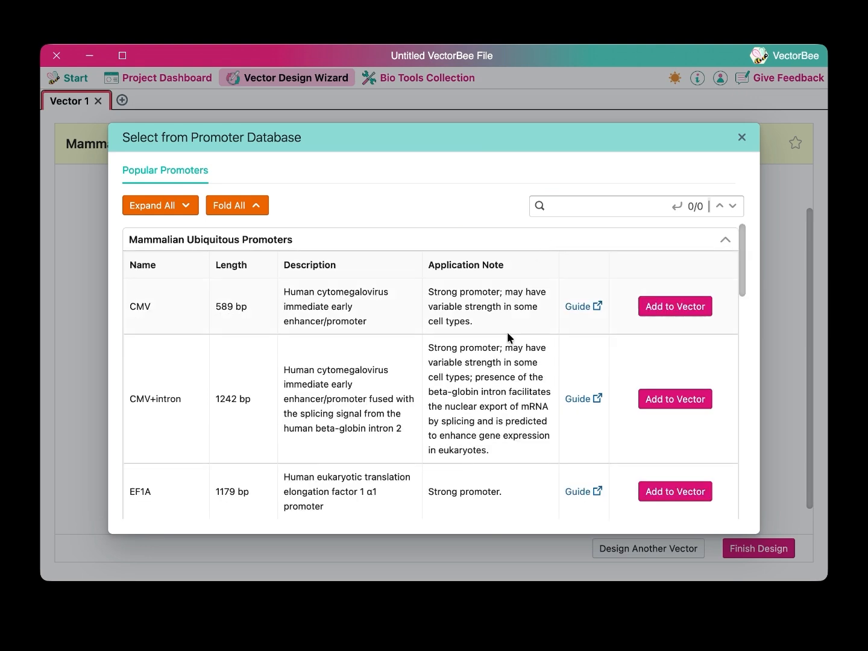
scroll(507, 334, down, 6)
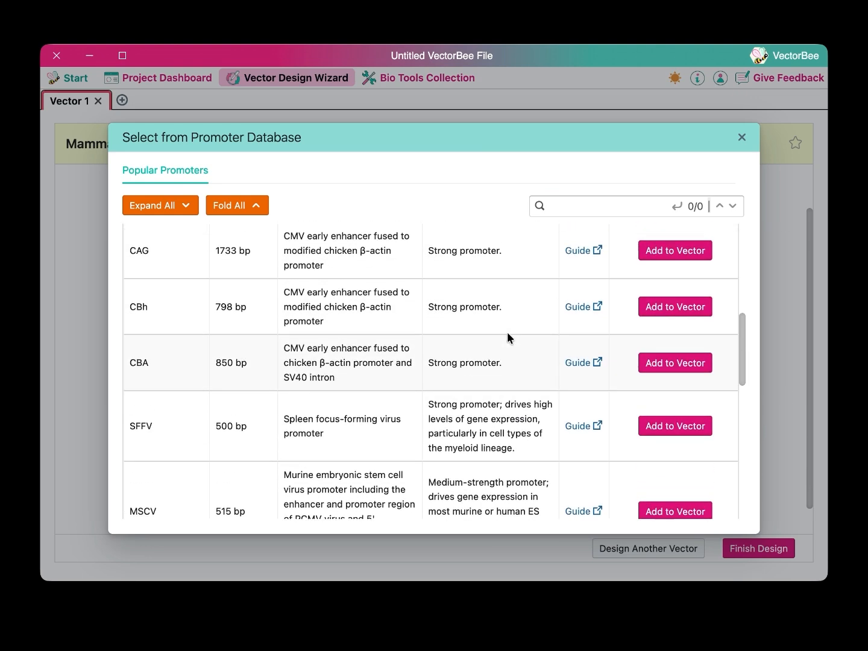
scroll(508, 331, up, 6)
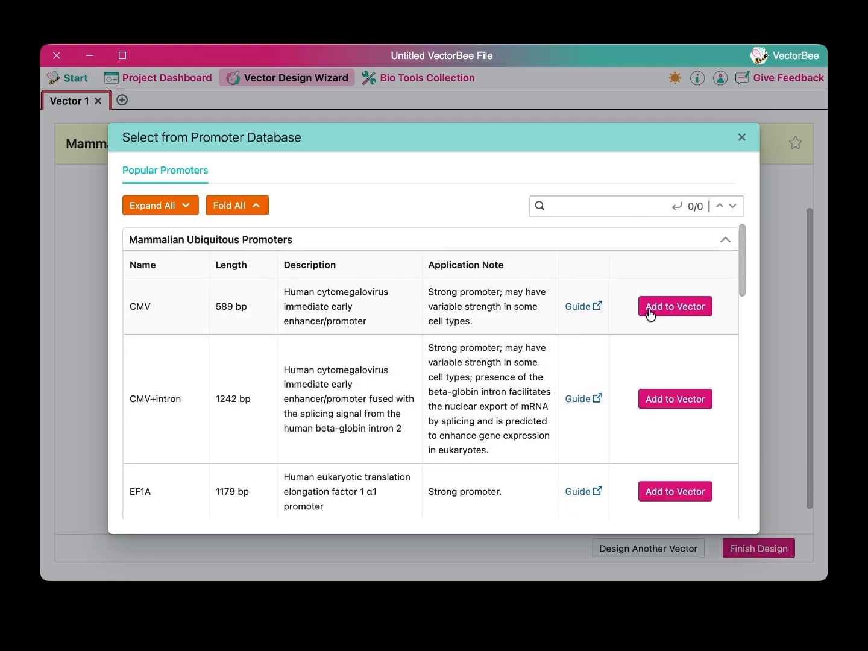
click(652, 308)
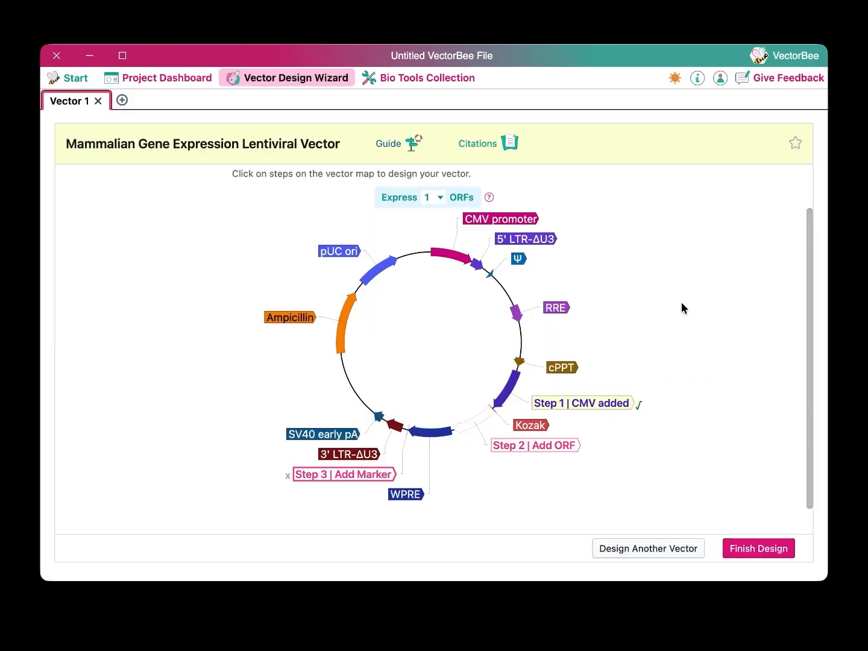
- Search the RefSeq ORFs of Human (Homo sapiens) for igf1 and add the IGF1 transcript NM_001111285.3 to the vector
click(518, 445)
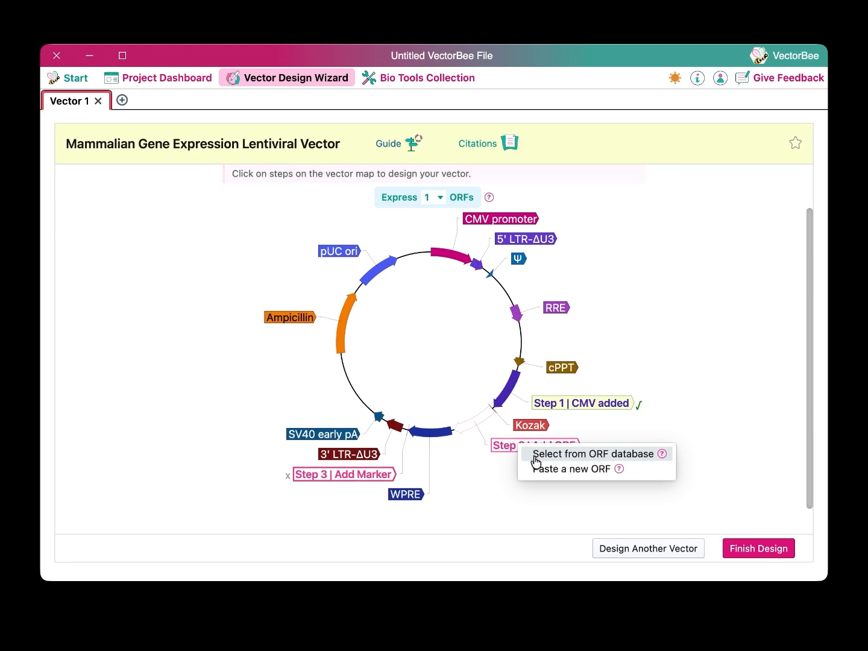
click(535, 459)
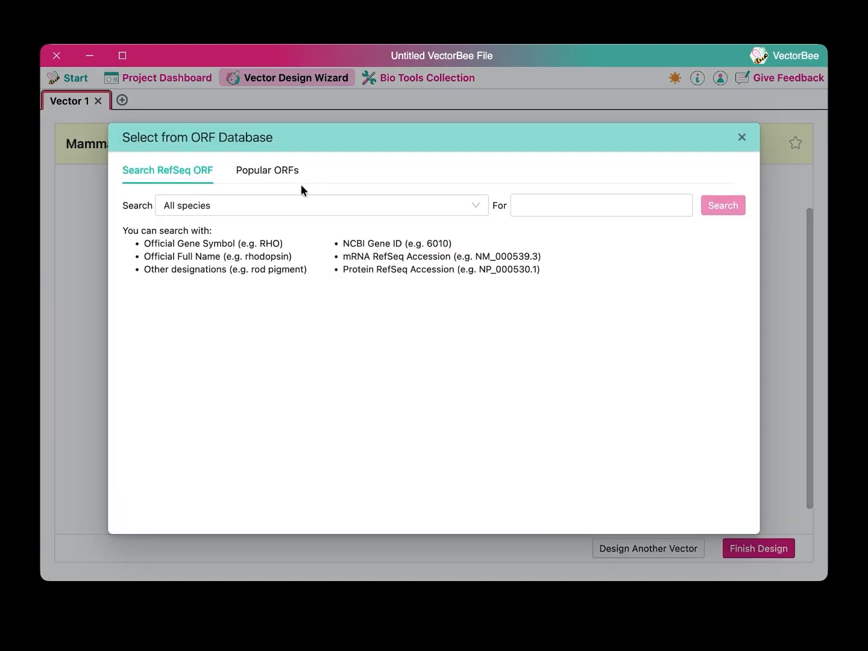
click(280, 173)
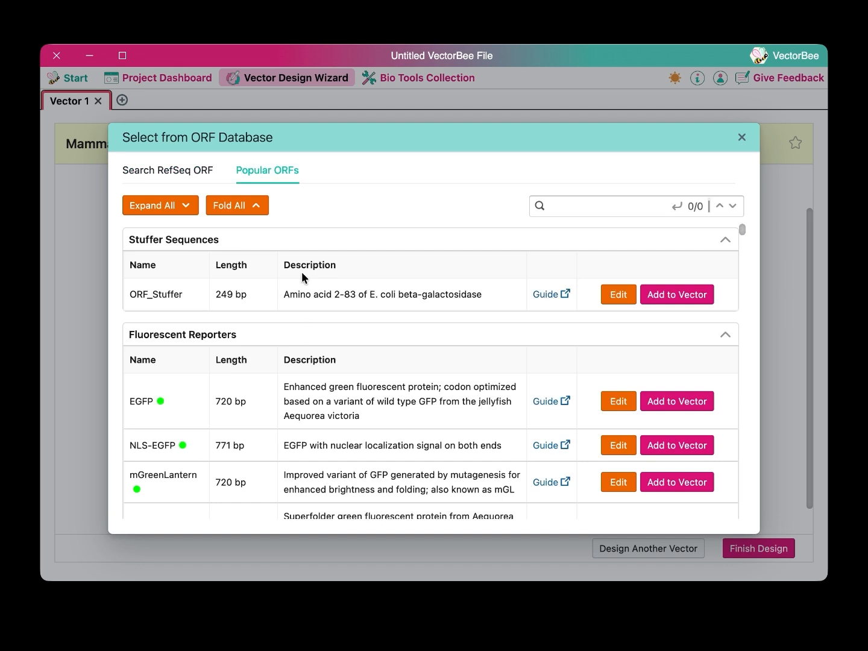
click(169, 171)
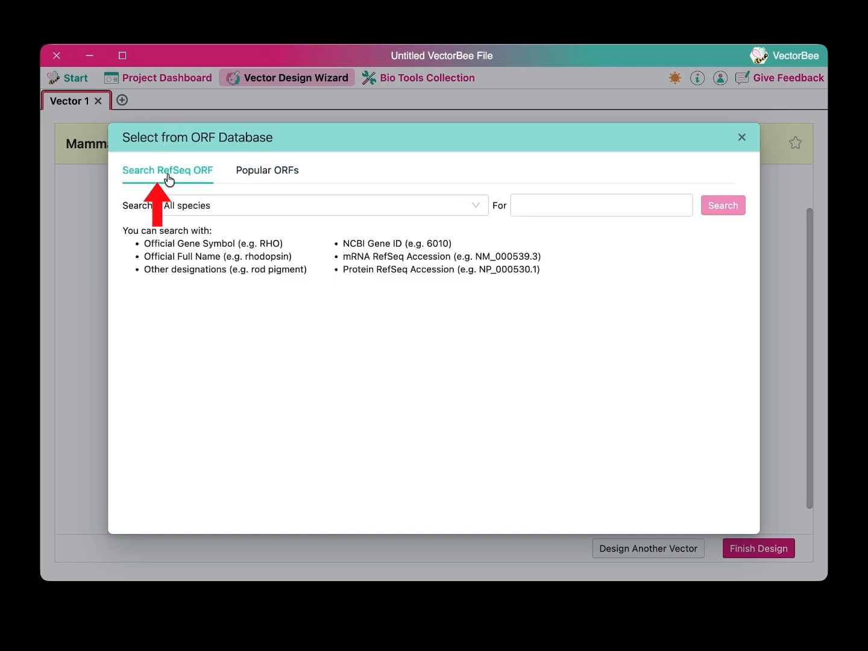
click(518, 206)
click(462, 205)
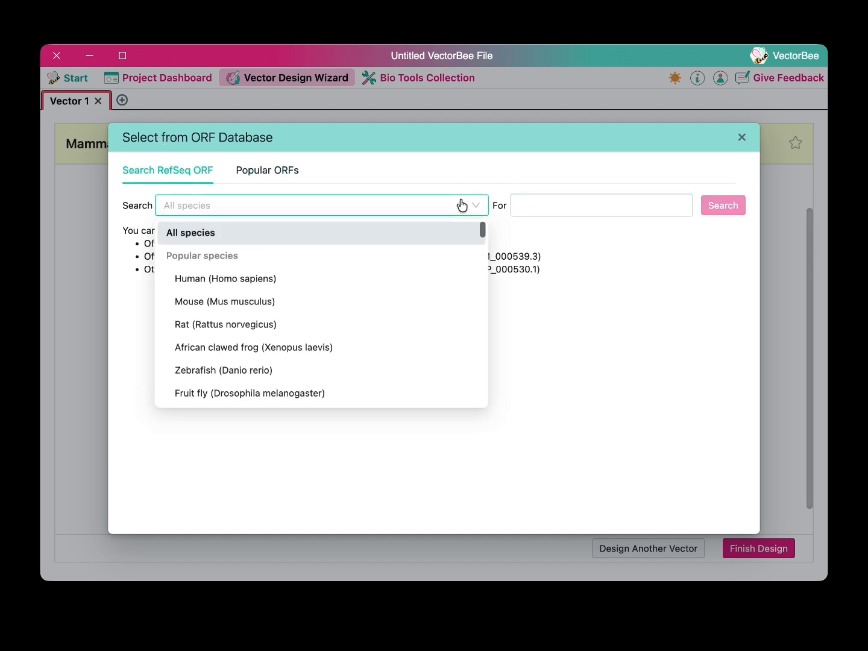
click(363, 278)
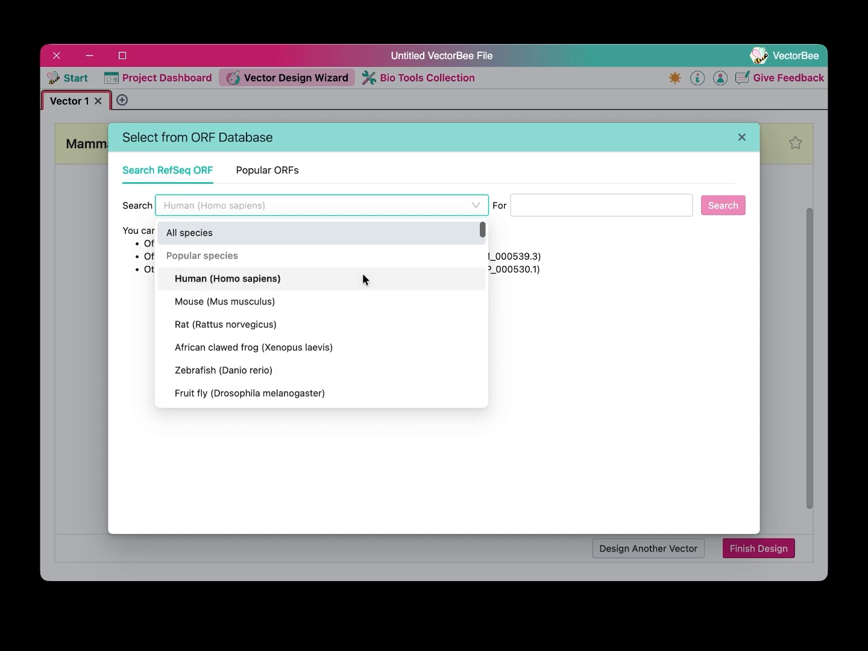
click(544, 207)
text(igf1)
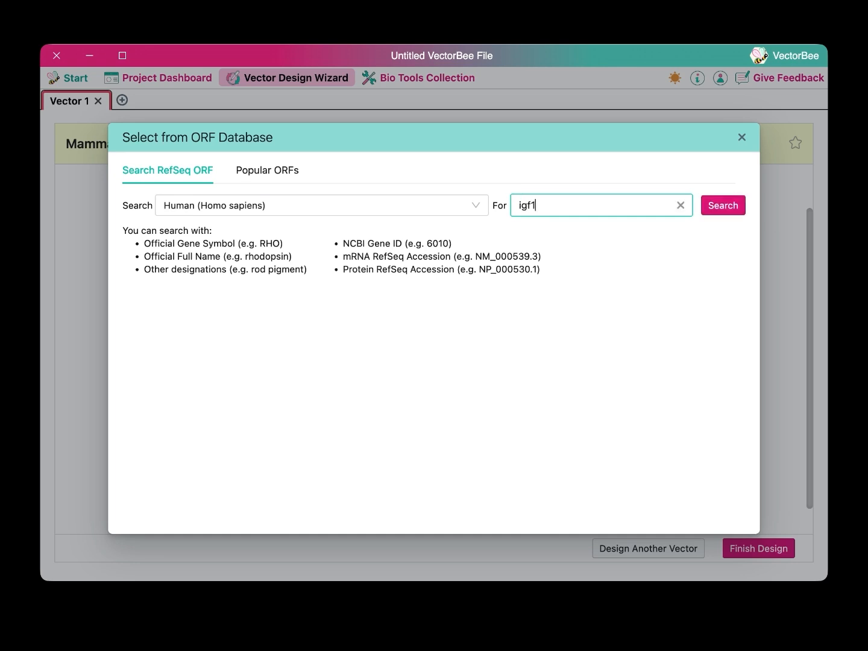
key(Return)
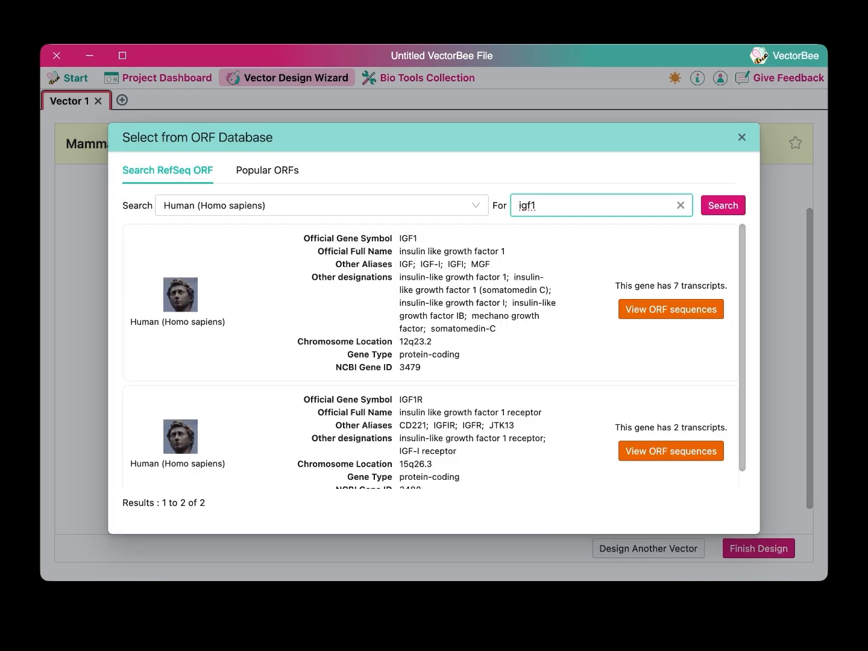
click(650, 307)
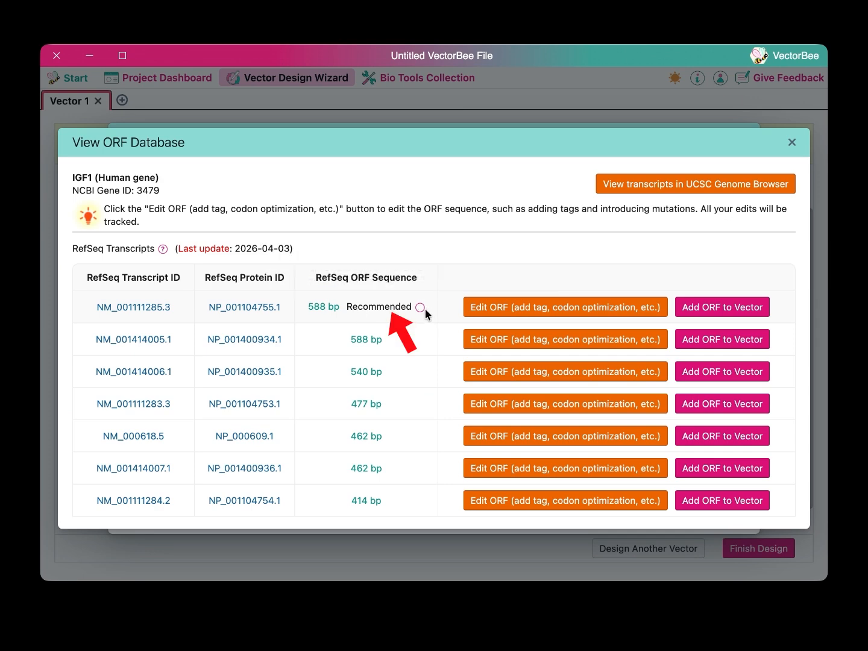
click(714, 308)
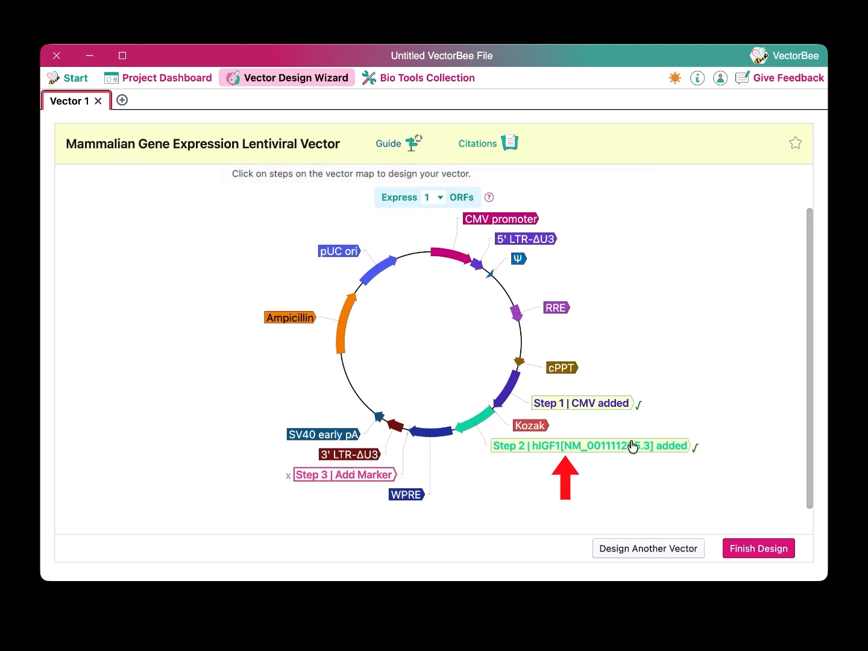
- Open the added hIGF1 ORF in the ORF sequence editor
click(632, 447)
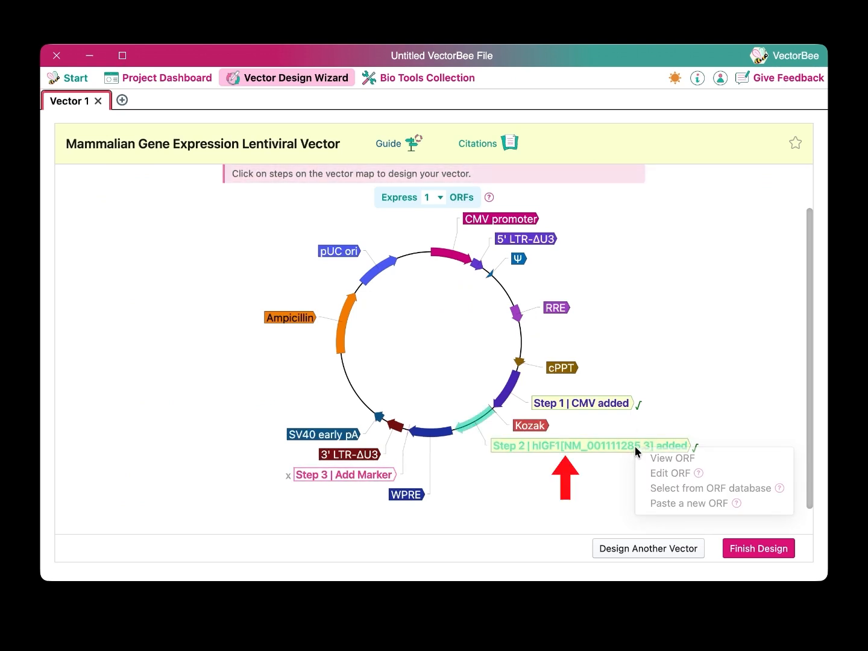
click(655, 475)
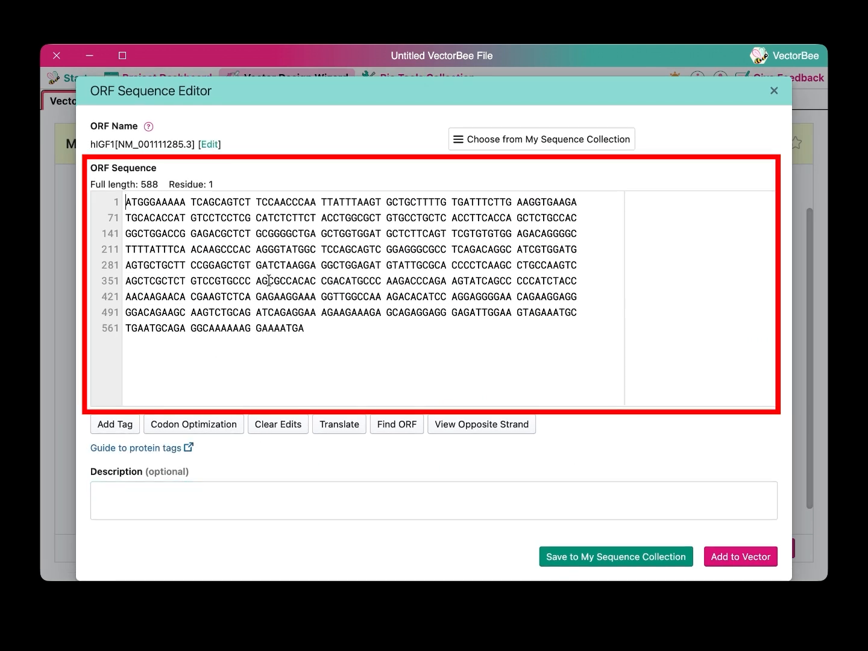
- Delete the bases AG at positions 371-372 of the ORF sequence, and clear the edits
key(BackSpace)
key(BackSpace)
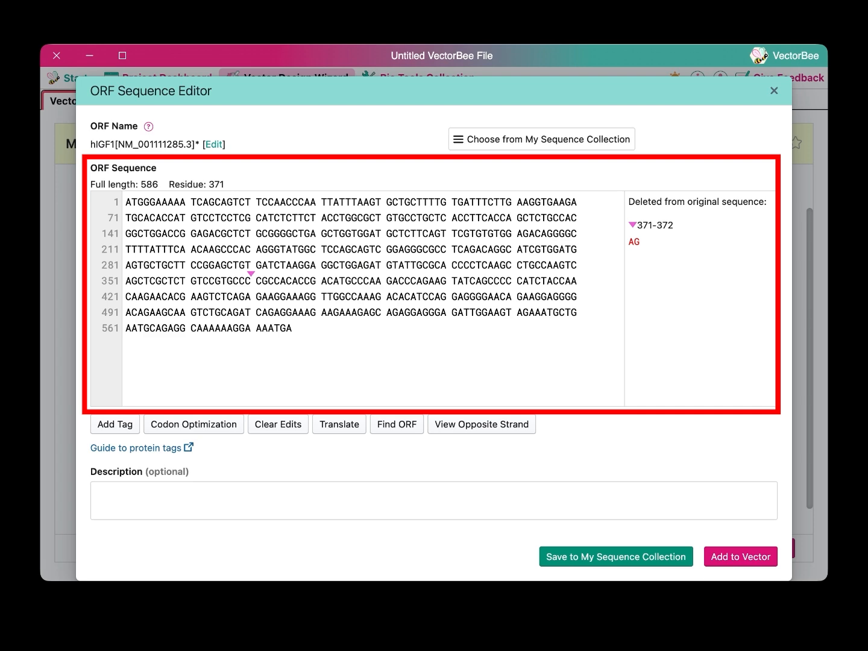
click(282, 427)
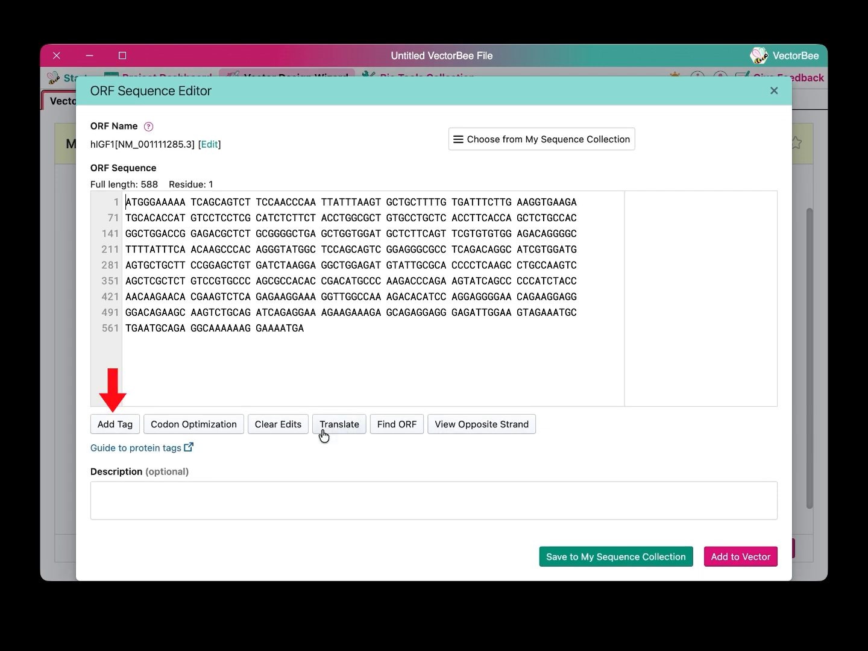
- Add a FLAG epitope tag to the C-terminus of the hIGF1 ORF and put the tagged ORF into the vector
click(104, 427)
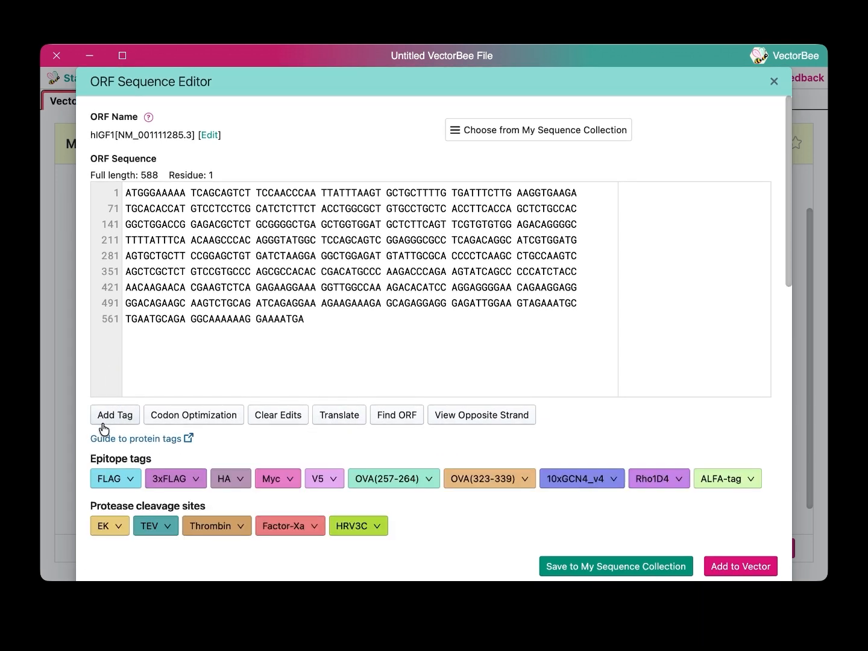
click(112, 408)
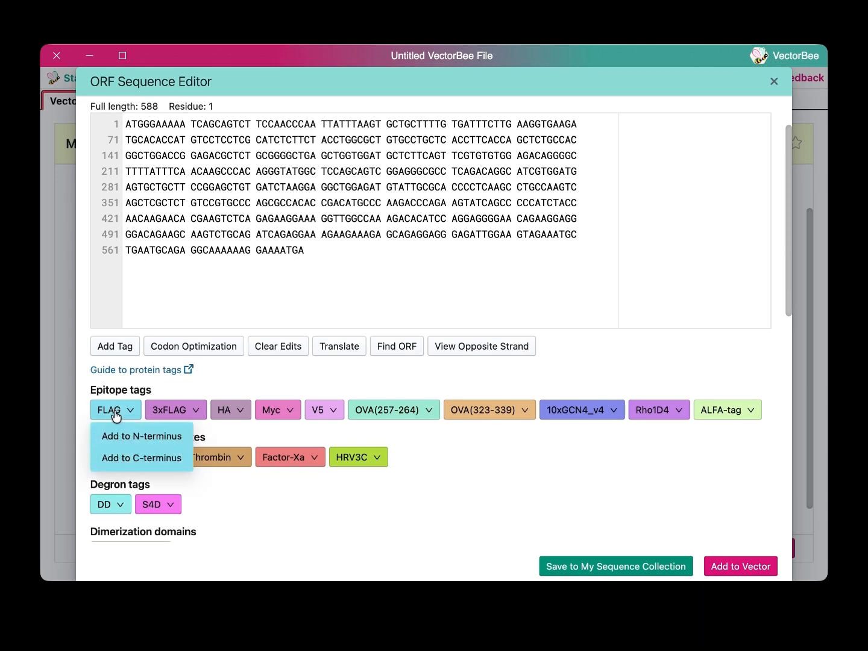
click(115, 458)
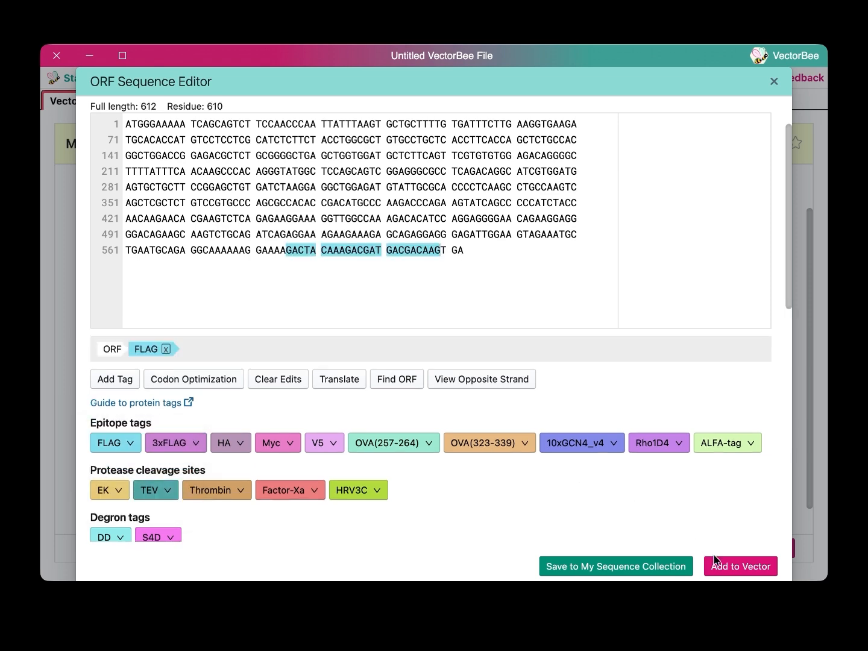
click(714, 560)
- Add the dual reporter EGFP:T2A:Puro from the marker database as the vector's marker
click(349, 475)
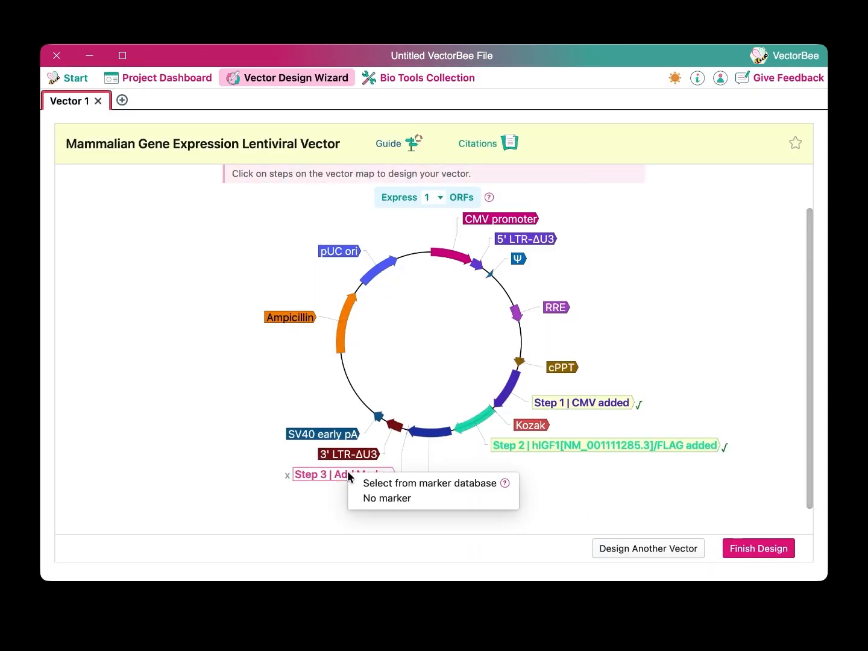
click(368, 483)
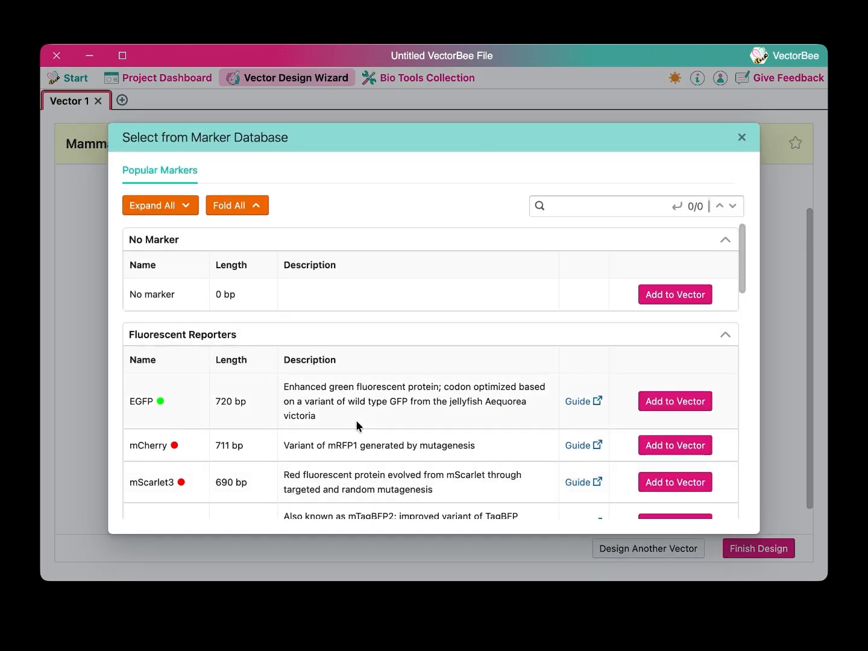
scroll(356, 425, down, 15)
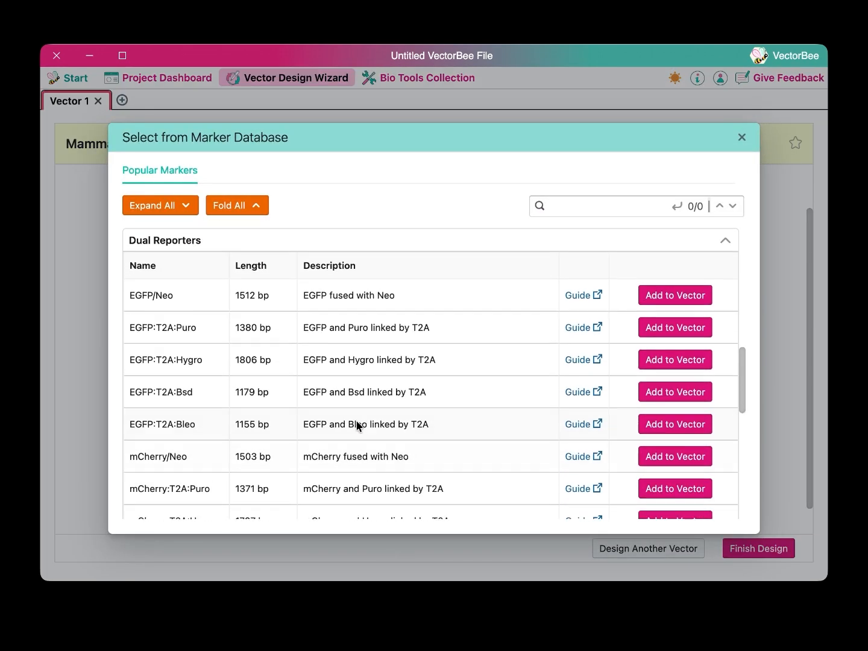
scroll(356, 426, up, 1)
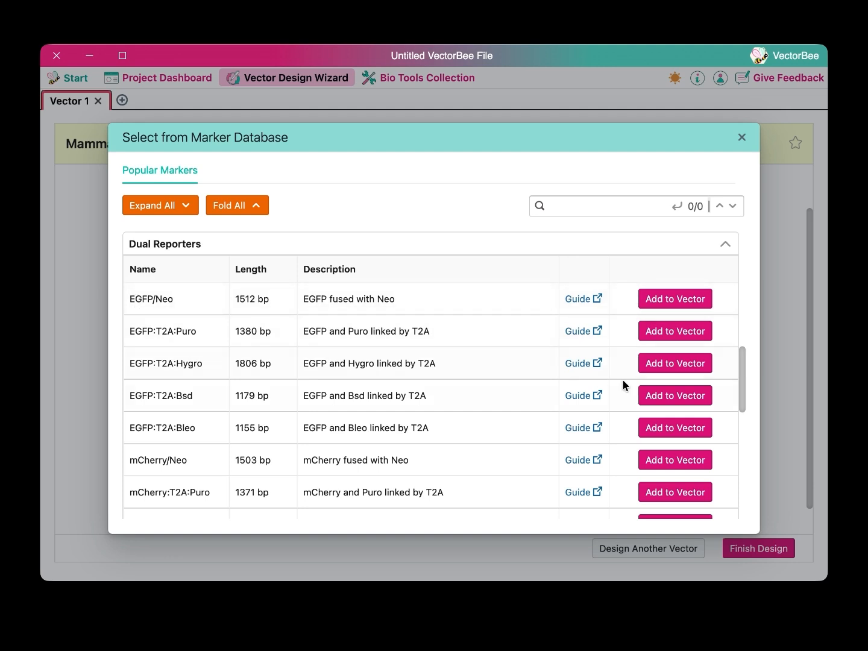
click(662, 332)
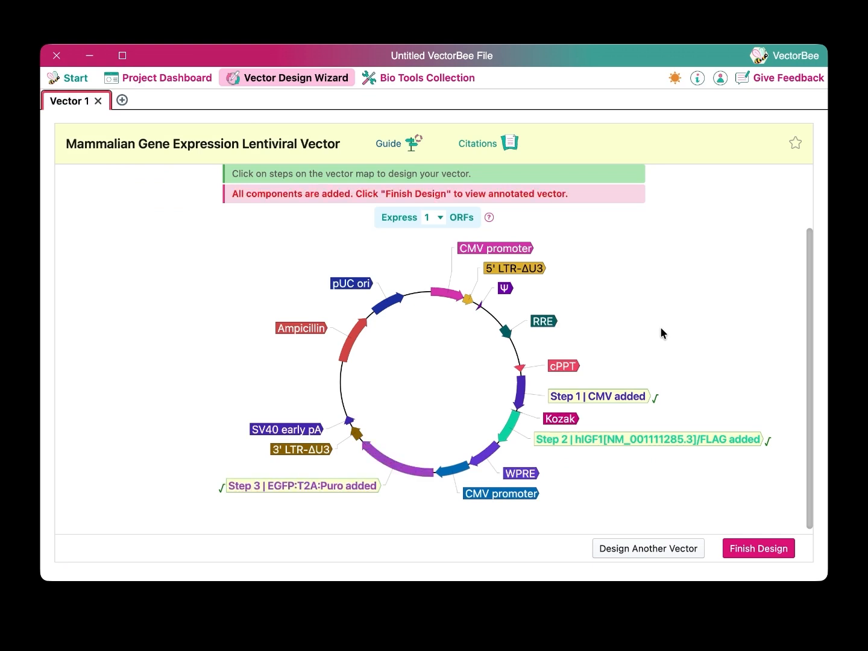
- Try to finish the design, return to editing, and replace the step 1 CMV promoter with EF1A from the promoter database
click(758, 551)
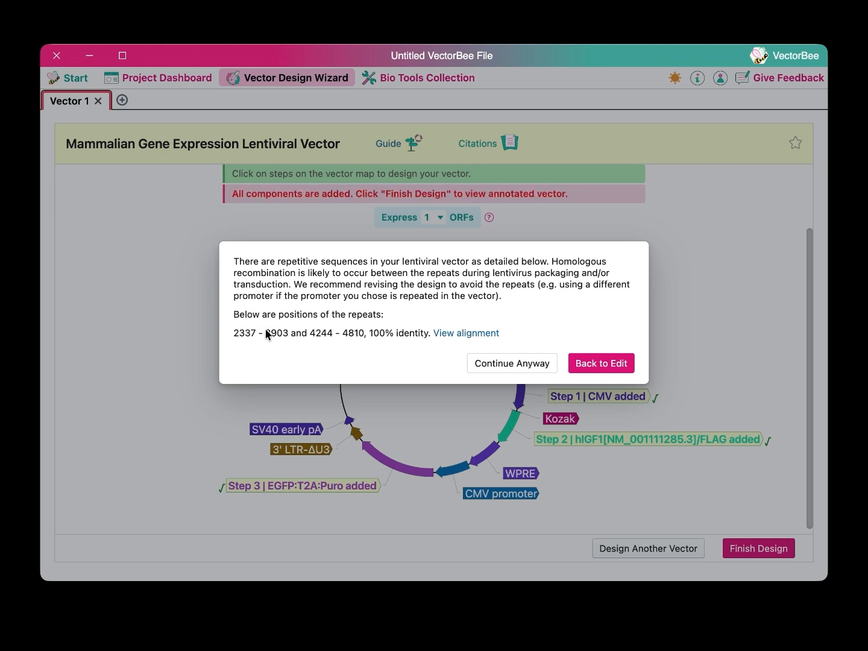
click(608, 365)
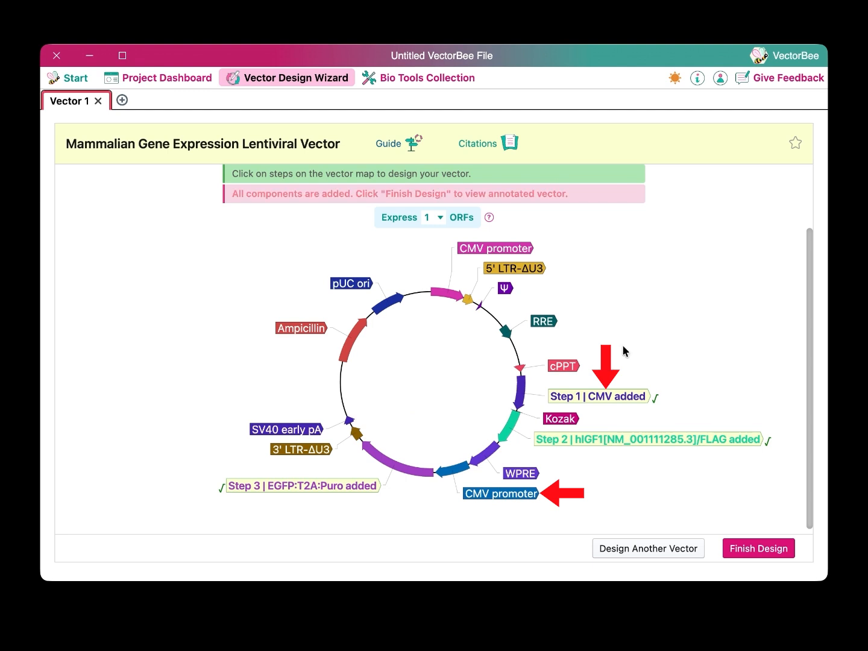
click(603, 397)
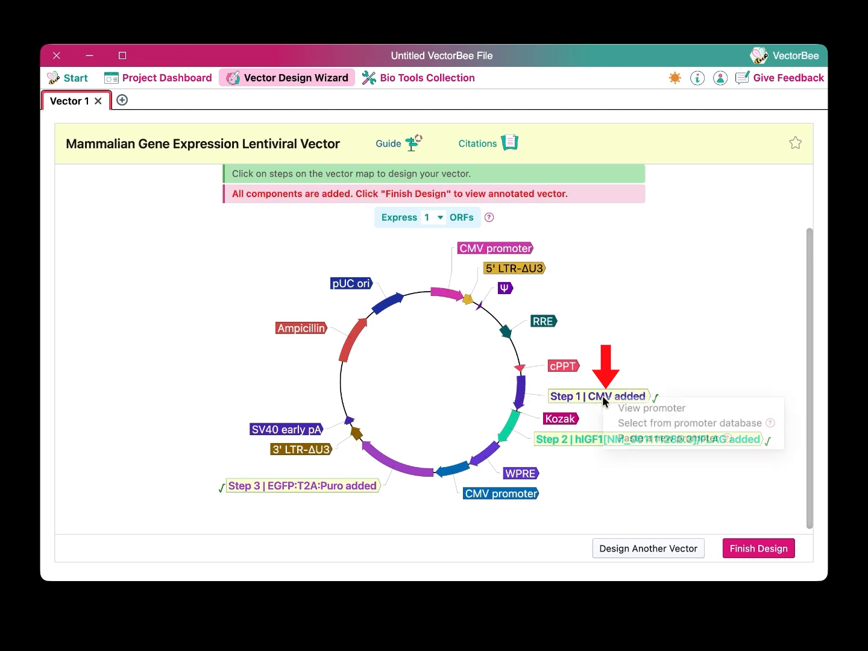
click(638, 424)
scroll(636, 423, down, 3)
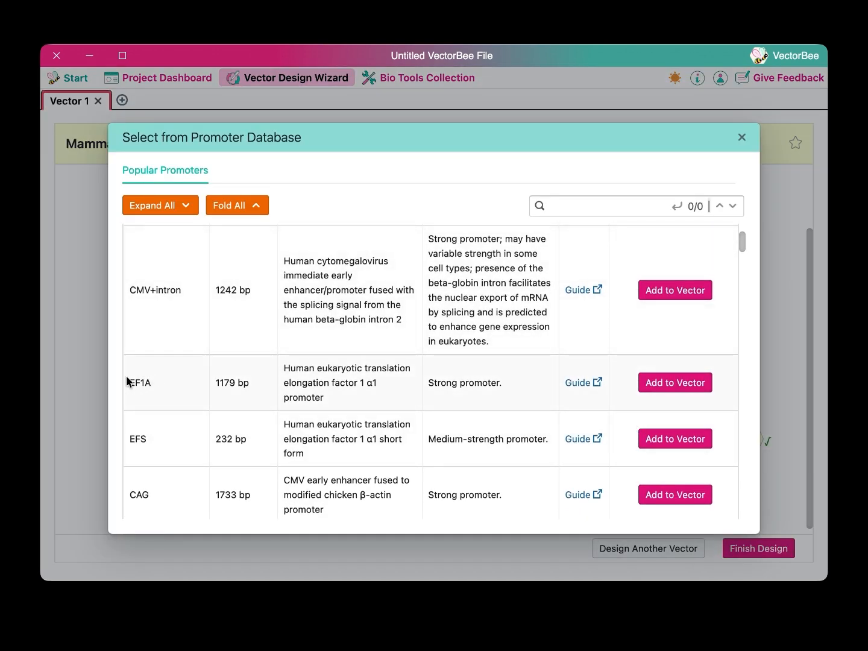
click(687, 387)
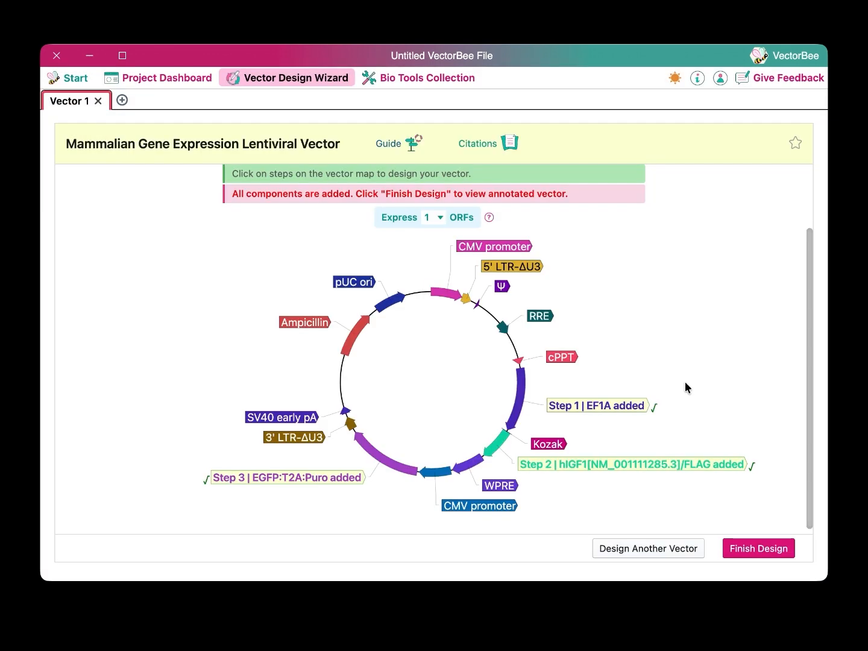
- Finish the design, and examine the pUC ori component and the summary's viral genome size, plasmid copy number and antibiotic resistance
click(759, 550)
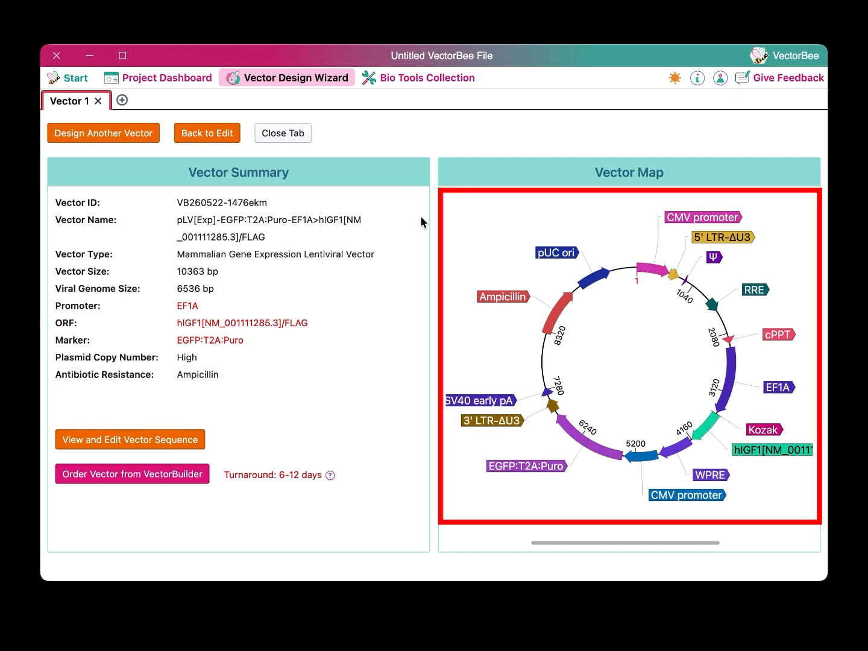
click(558, 255)
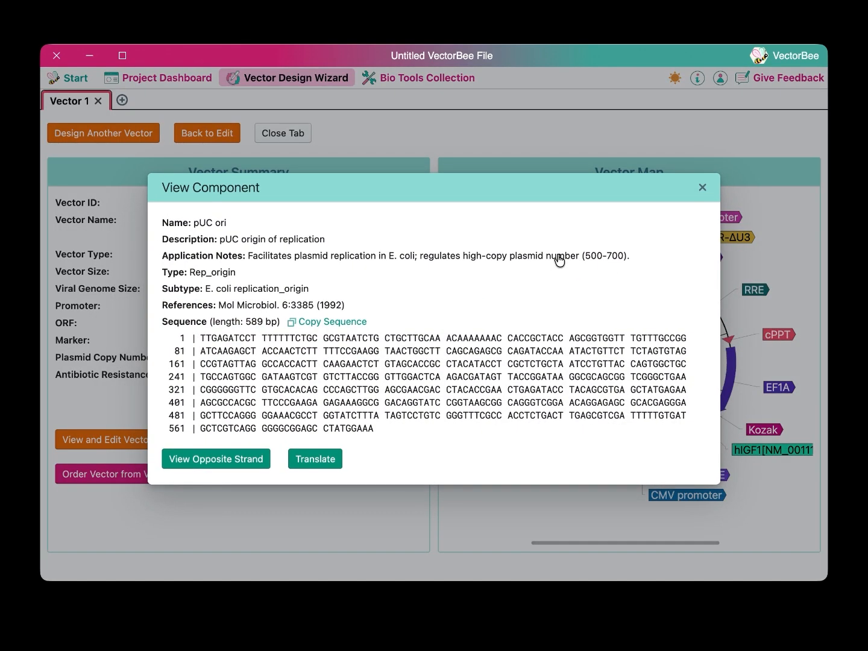
click(703, 188)
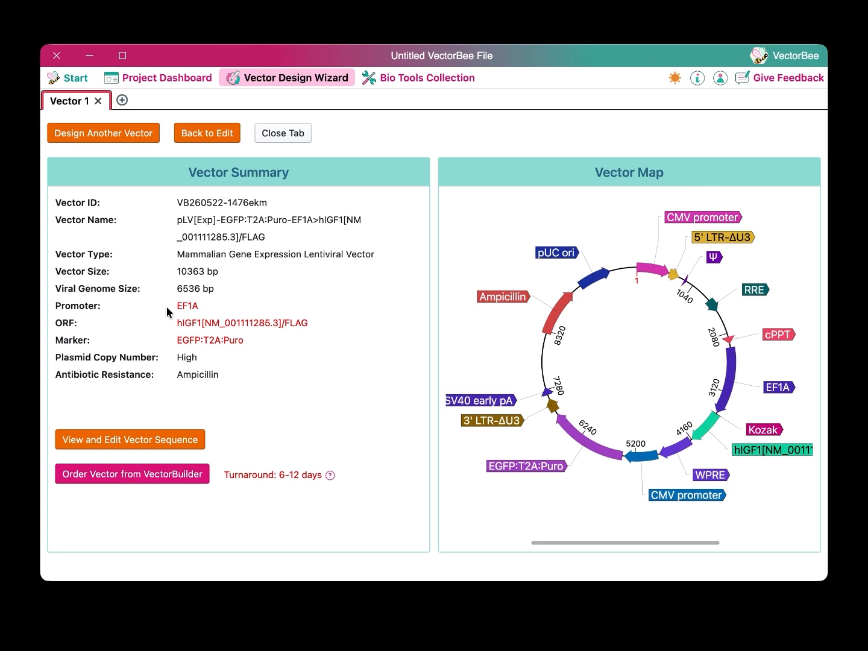
drag(176, 288, 223, 290)
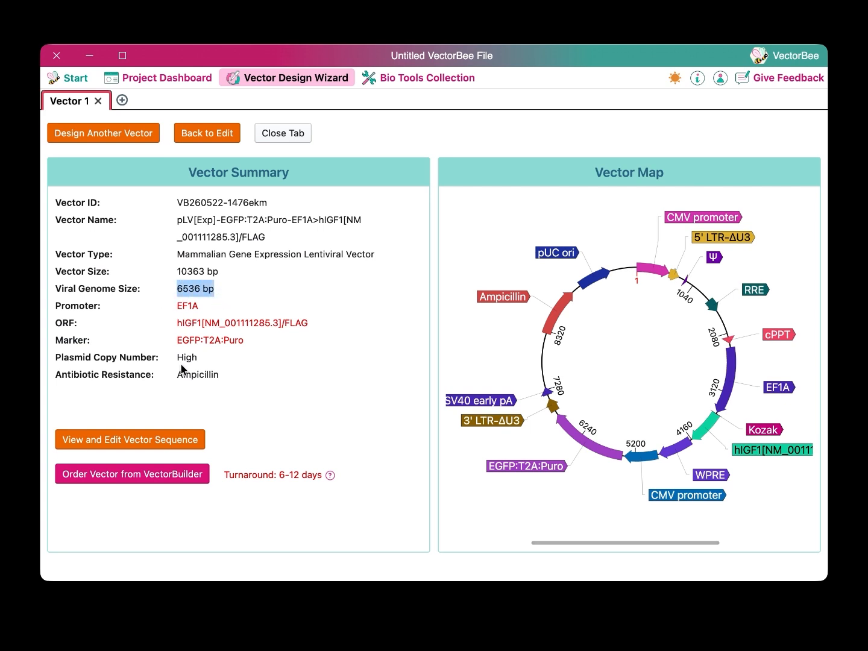
drag(177, 356, 235, 391)
click(218, 371)
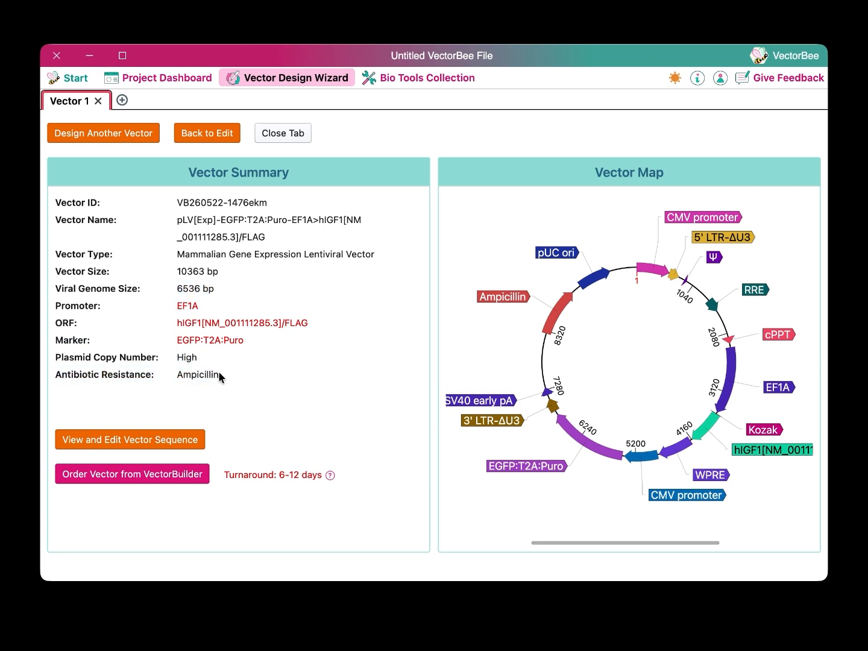
- Order the vector from VectorBuilder by adding its cloning service to the cart, and view the Lentivirus Packaging and Stable Cell Line Engineering services
click(130, 475)
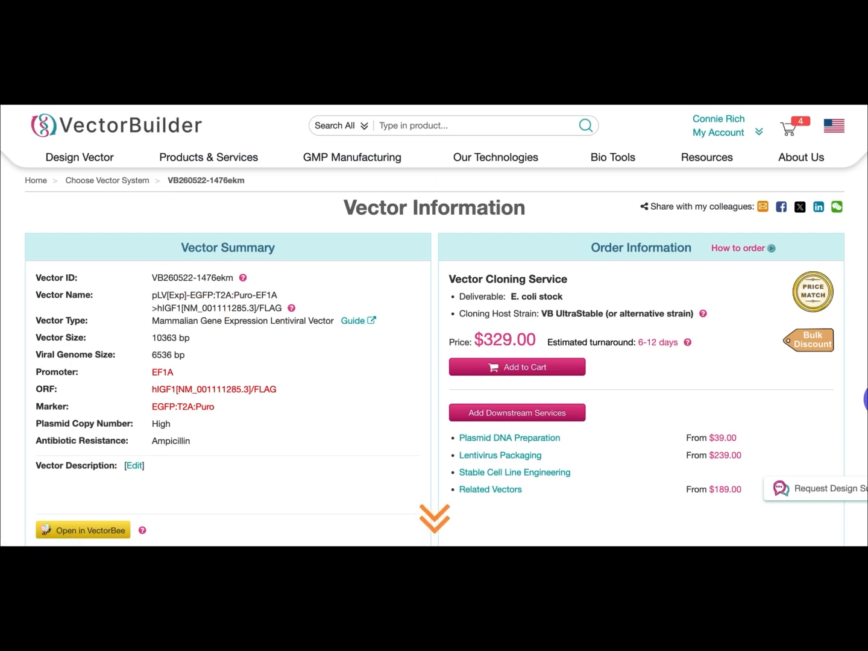
click(513, 368)
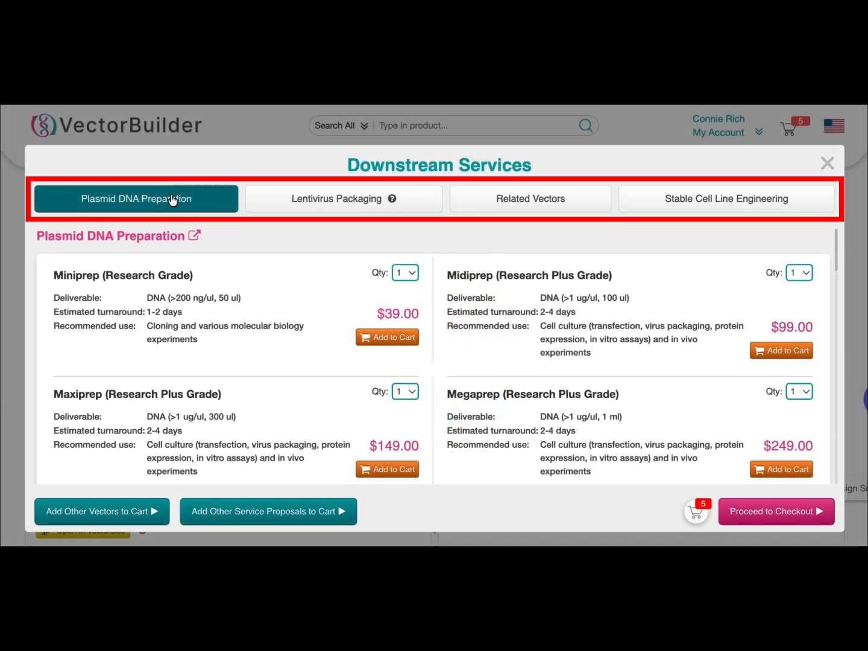
click(300, 198)
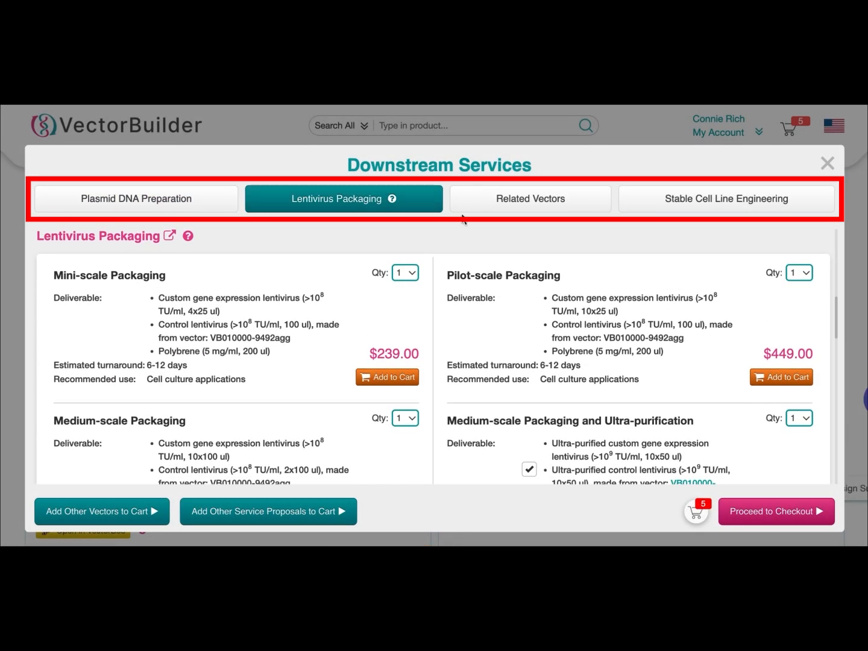
click(716, 202)
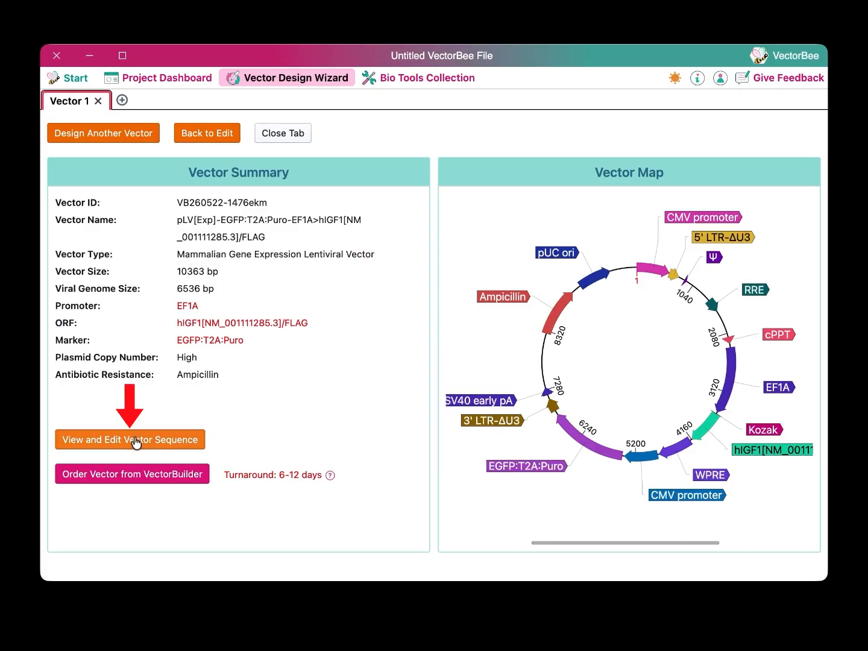
- Open the finished vector's sequence for viewing and editing, and look through the available feature commands
click(134, 440)
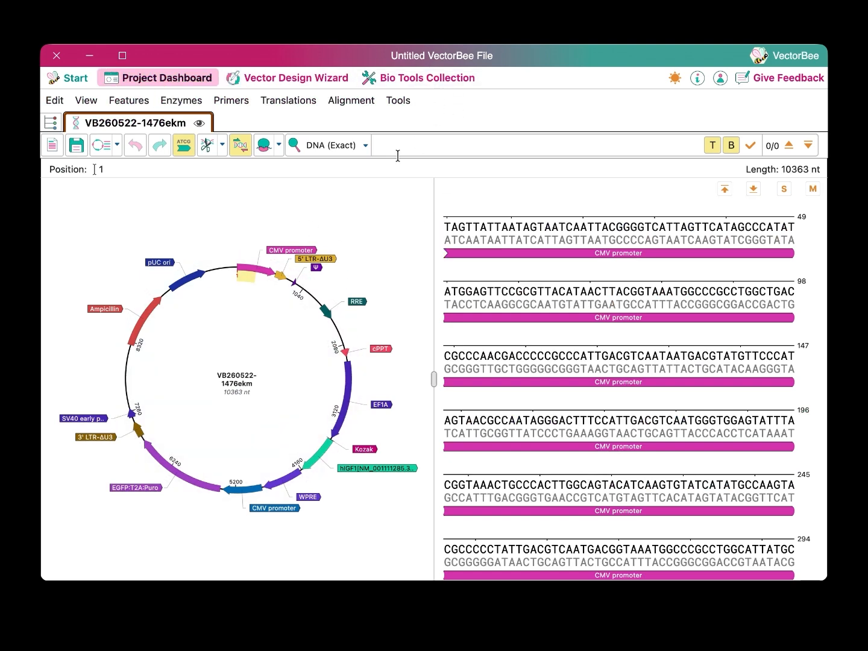
click(128, 102)
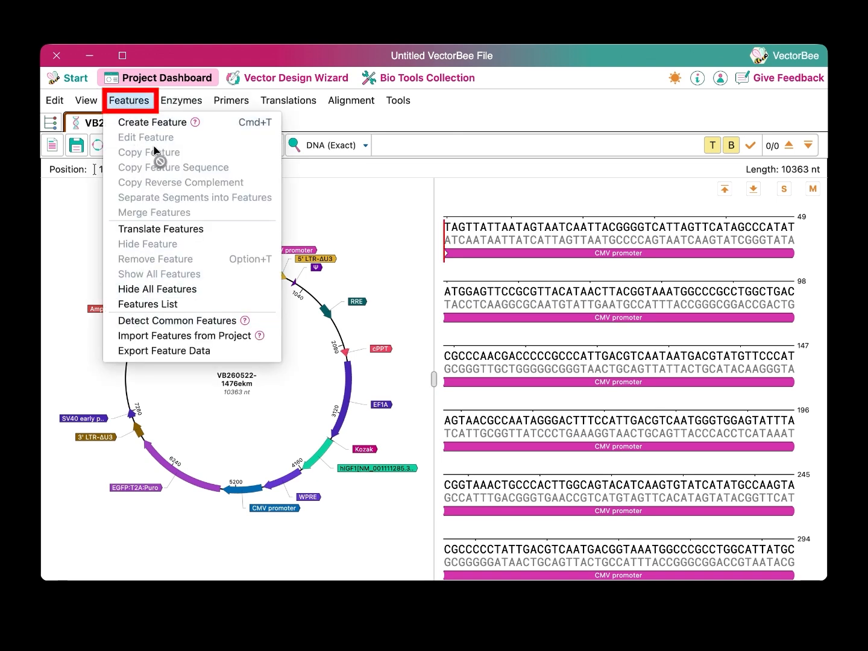
click(344, 212)
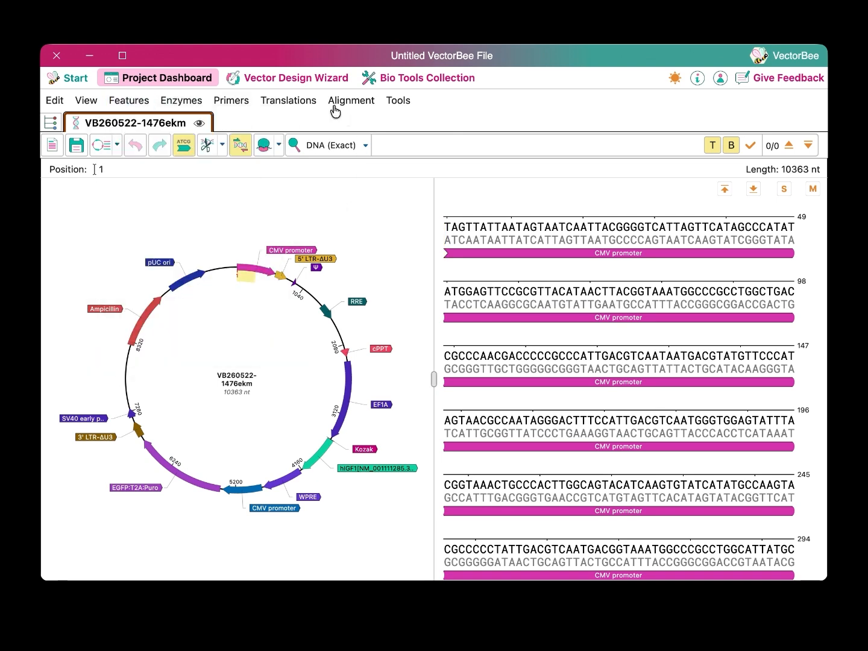
- Revisit the vector summary in the design wizard, and return to the Project Dashboard to view the sequence through the 5' LTR-ΔU3 region
click(286, 82)
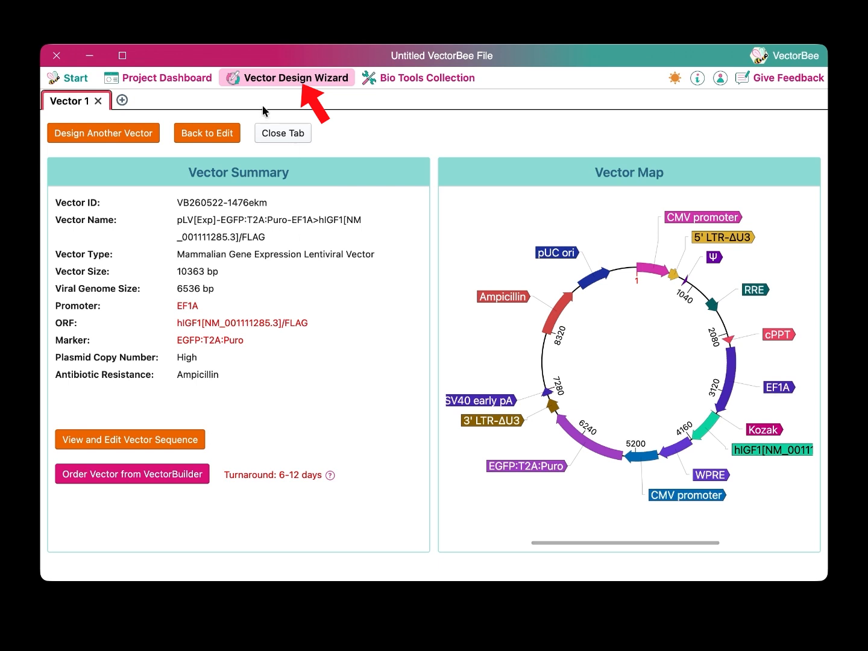
click(169, 78)
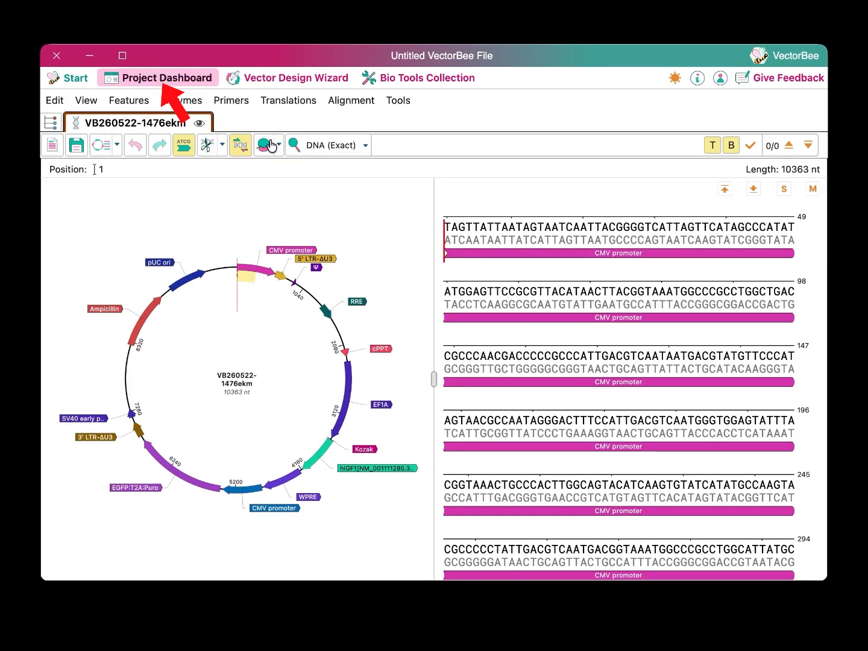
scroll(595, 434, down, 15)
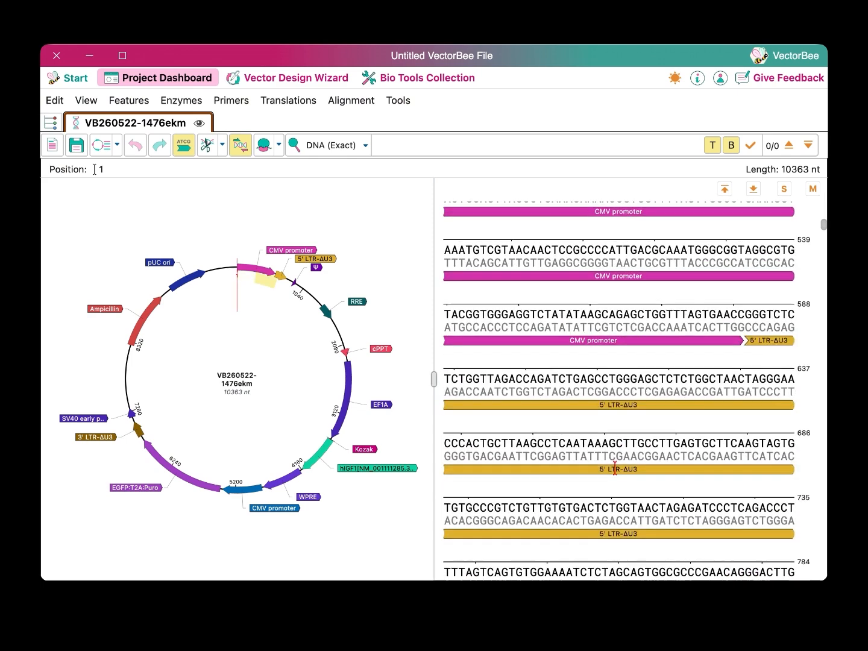